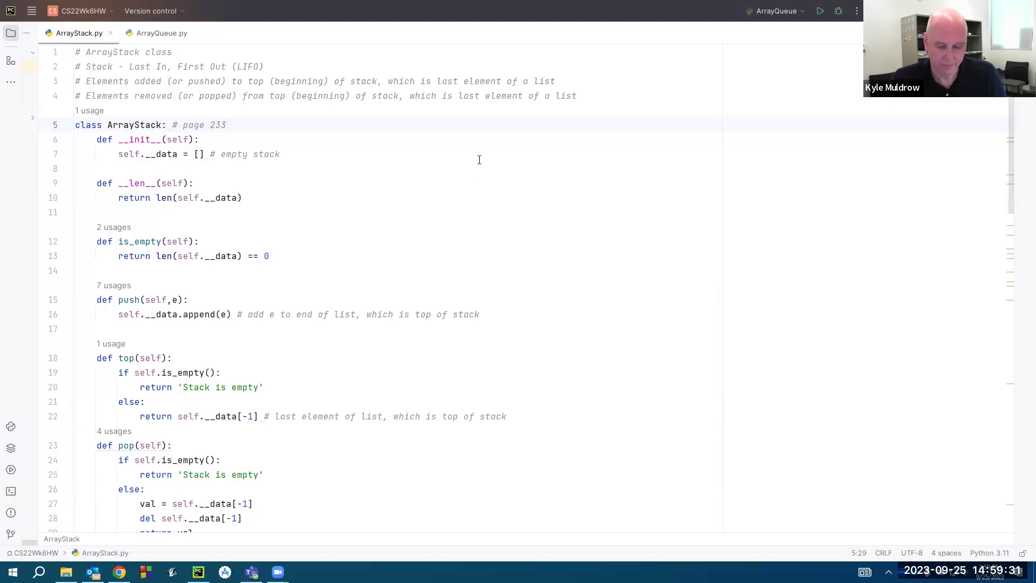
Step: Adjust the sound volume, then briefly highlight and clear the LIFO comment on line 2
key("XF86AudioLowerVolume")
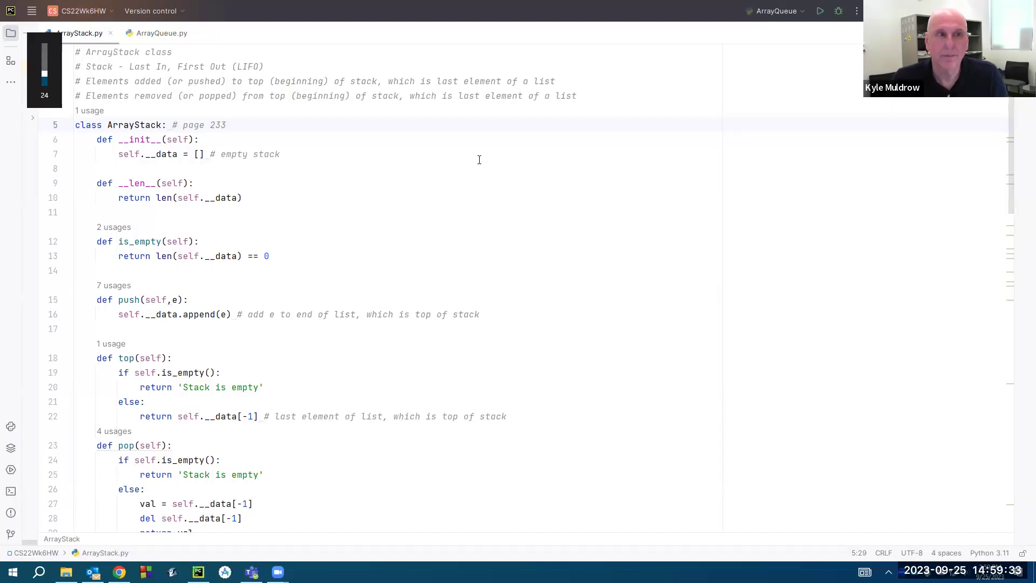
key("XF86AudioRaiseVolume")
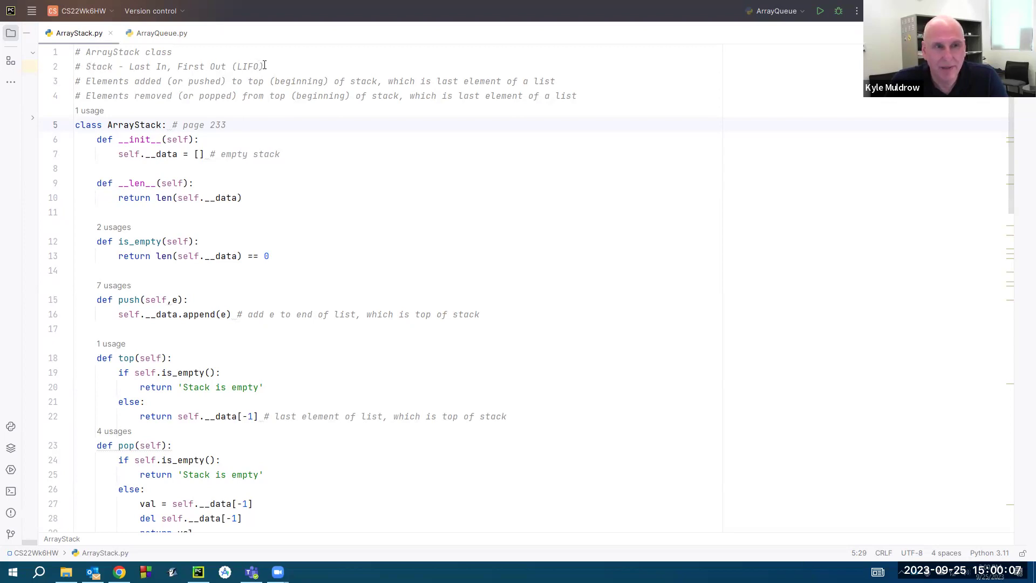
left_click_drag(263, 67, 86, 66)
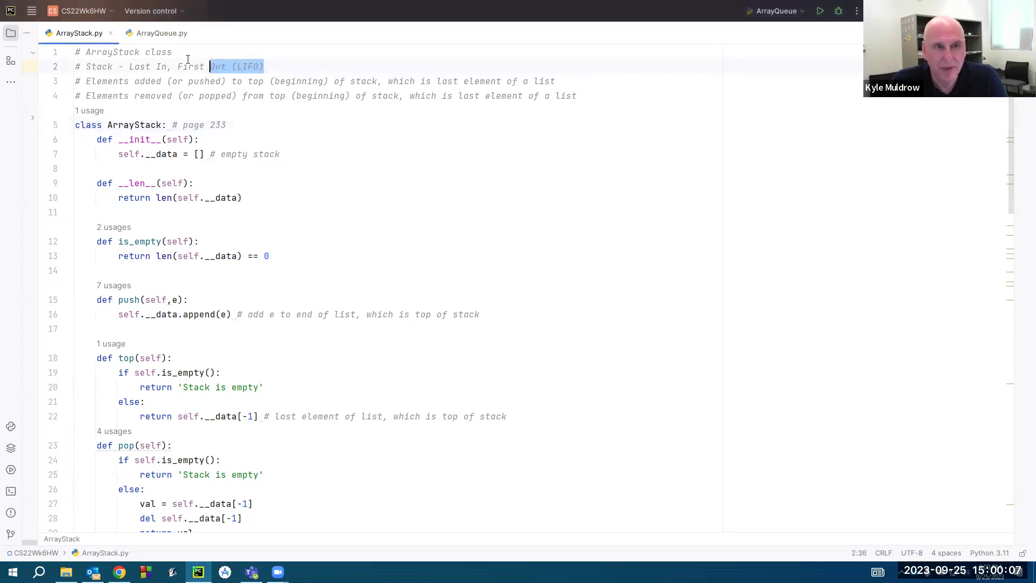
left_click(136, 76)
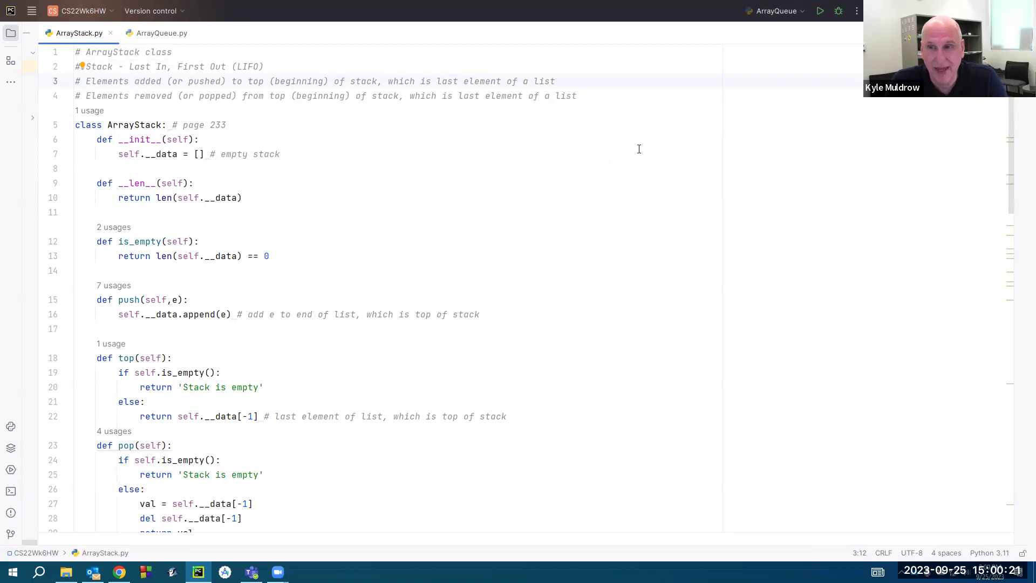
scroll(1011, 157, "down", 1)
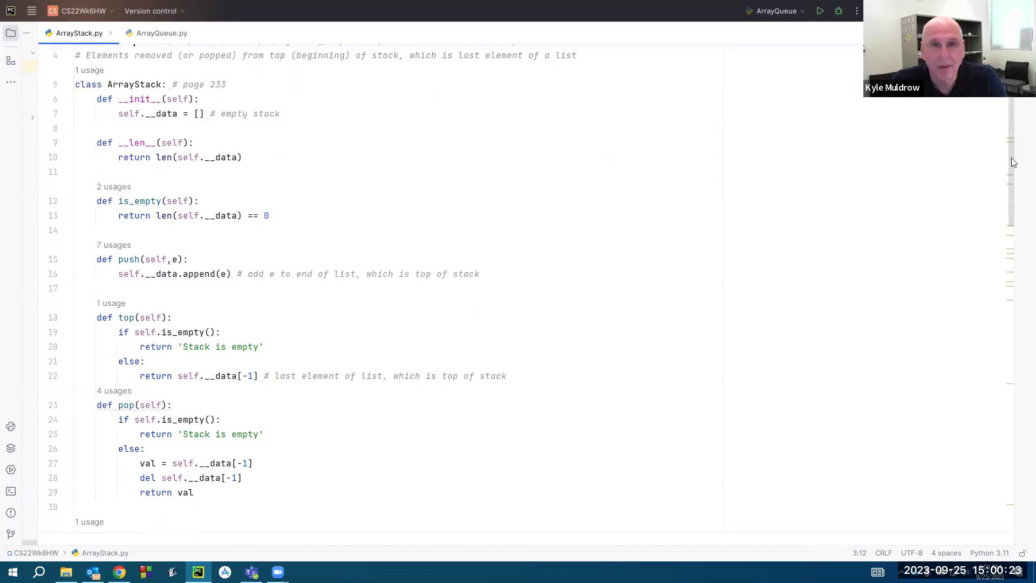
scroll(1008, 137, "up", 1)
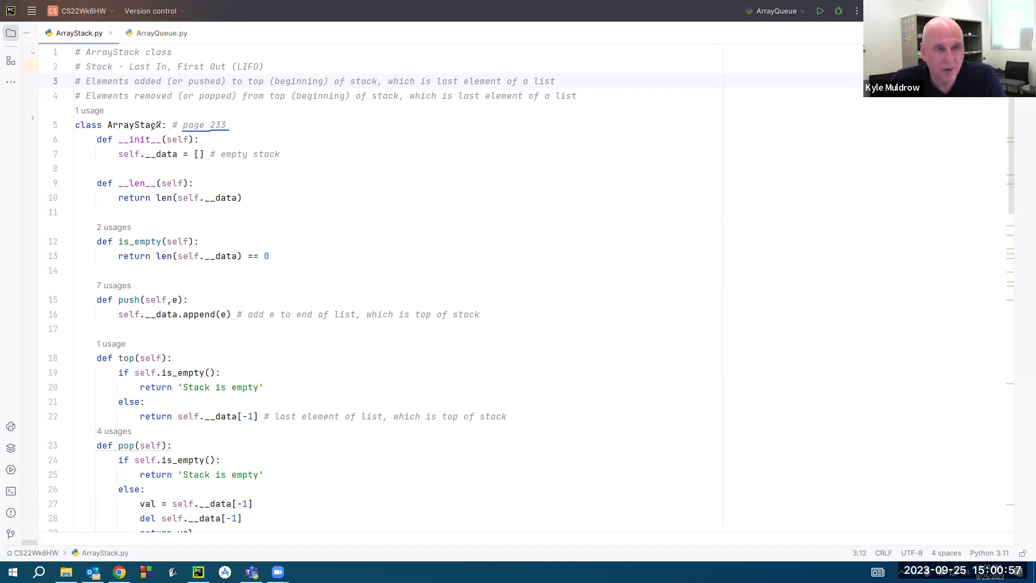
Step: Circle __init__ and box __len__, underlining the empty-list initialisation and the length return
mouse_move(155, 125)
left_mouse_down()
mouse_move(133, 165)
mouse_move(240, 139)
left_mouse_up()
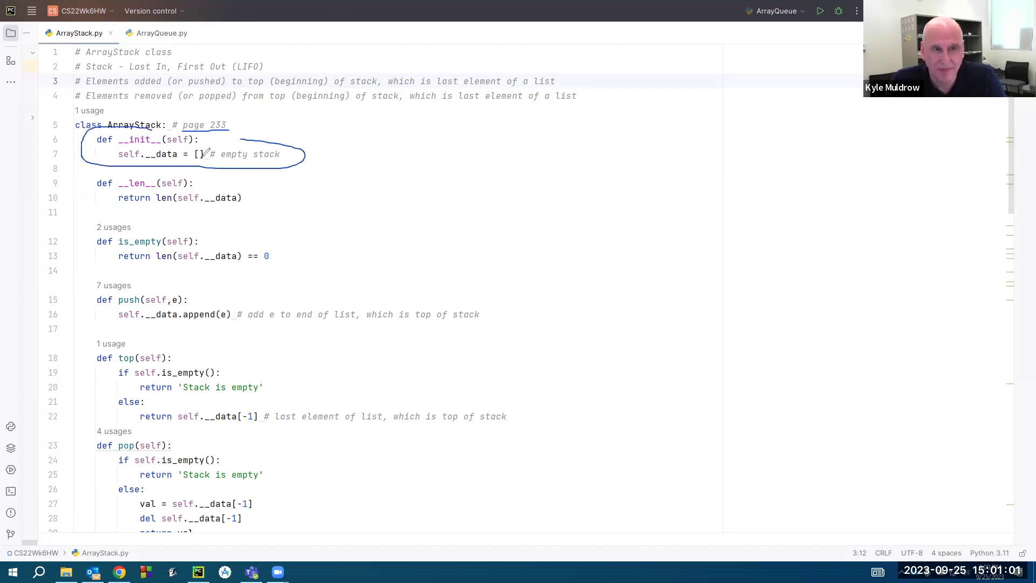
left_click_drag(119, 159, 167, 160)
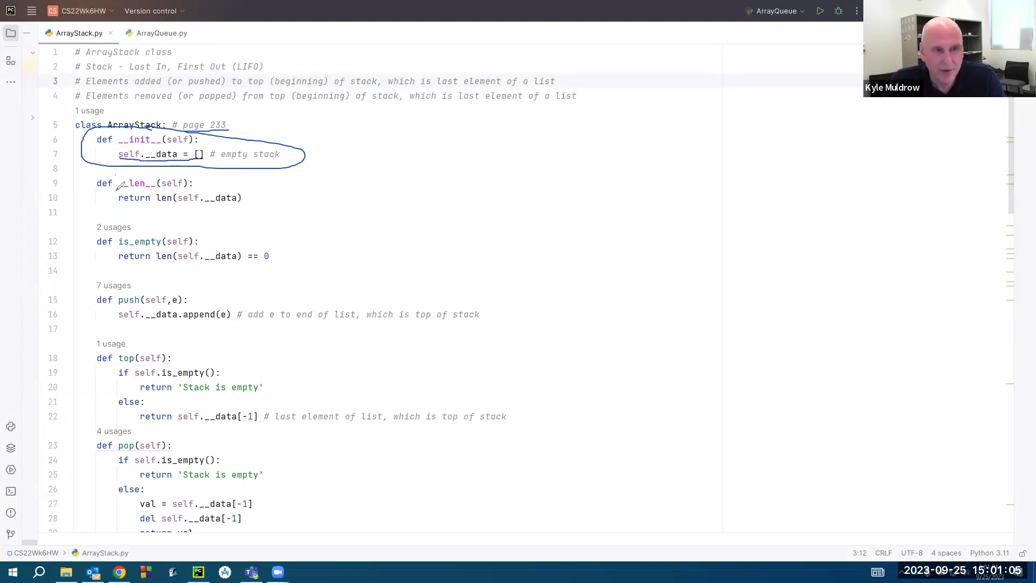
mouse_move(118, 186)
left_mouse_down()
mouse_move(194, 182)
mouse_move(168, 170)
mouse_move(120, 171)
left_mouse_up()
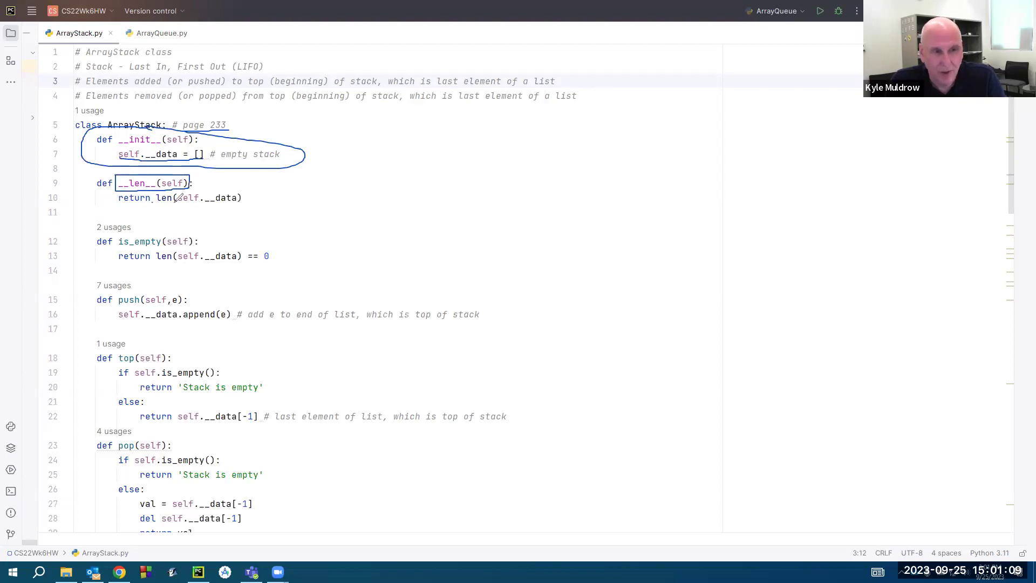
left_click_drag(154, 202, 246, 199)
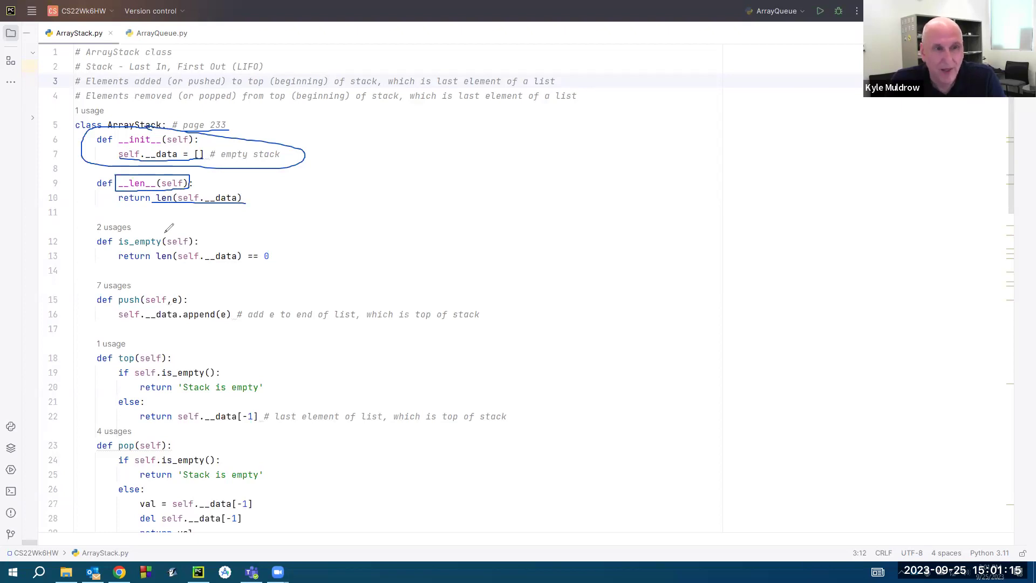
Step: Circle is_empty, box push, and underline append(e) and its 'end of list' comment
mouse_move(159, 231)
left_mouse_down()
mouse_move(131, 231)
mouse_move(176, 236)
left_mouse_up()
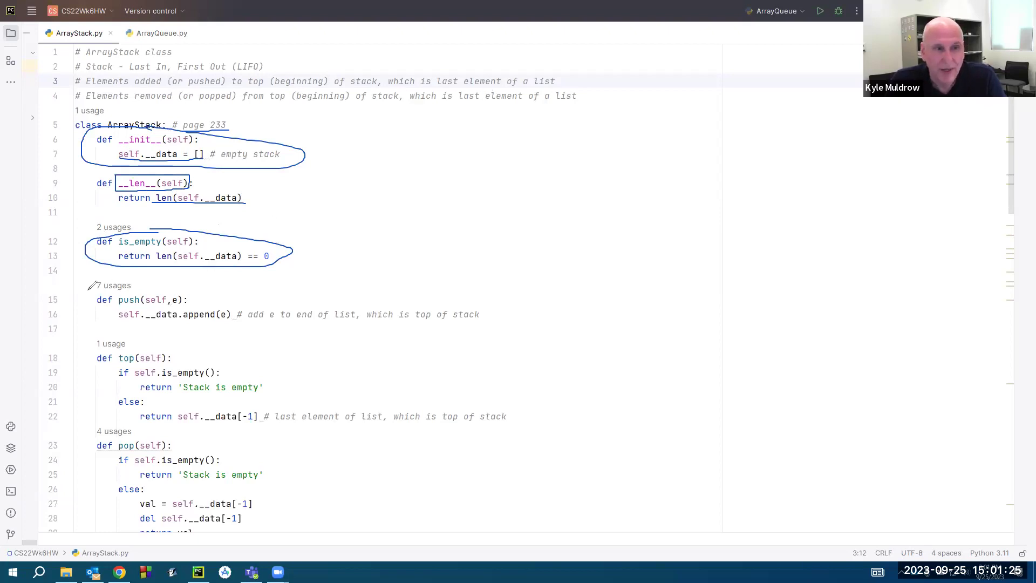
mouse_move(90, 288)
left_mouse_down()
mouse_move(91, 331)
mouse_move(506, 339)
mouse_move(504, 281)
mouse_move(218, 275)
mouse_move(86, 289)
mouse_move(140, 305)
left_mouse_up()
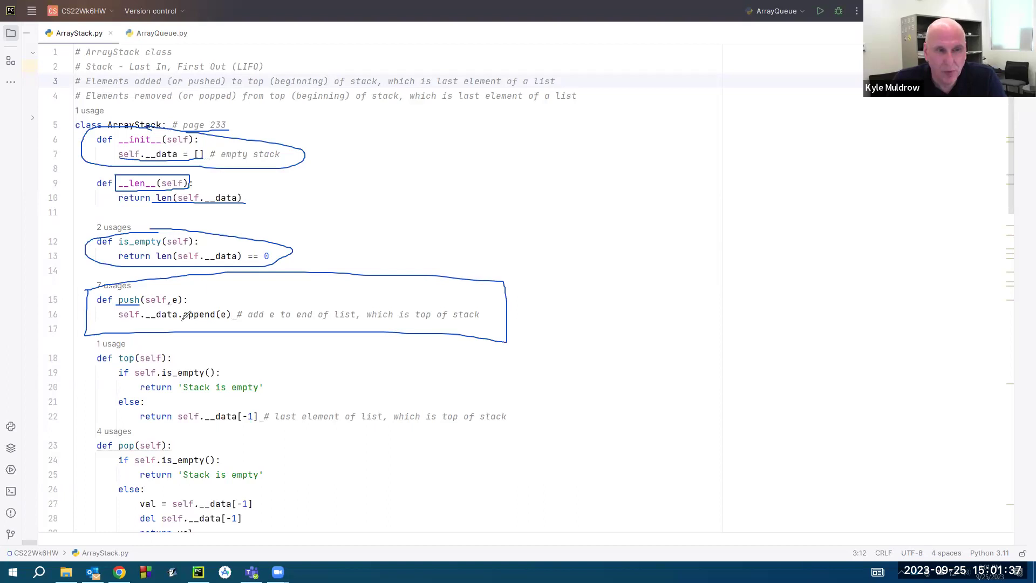
left_click_drag(182, 320, 239, 317)
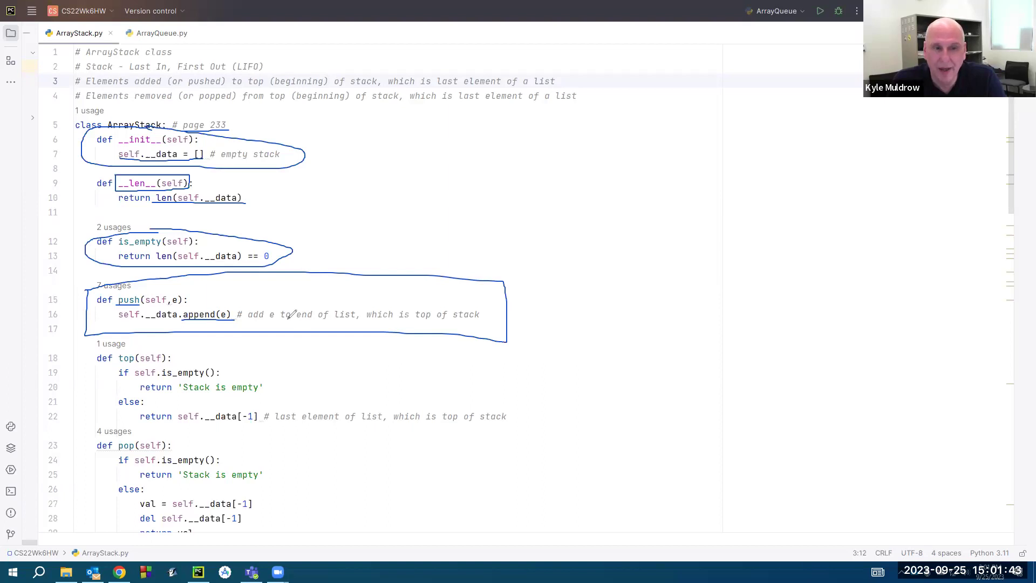
left_click_drag(297, 318, 477, 322)
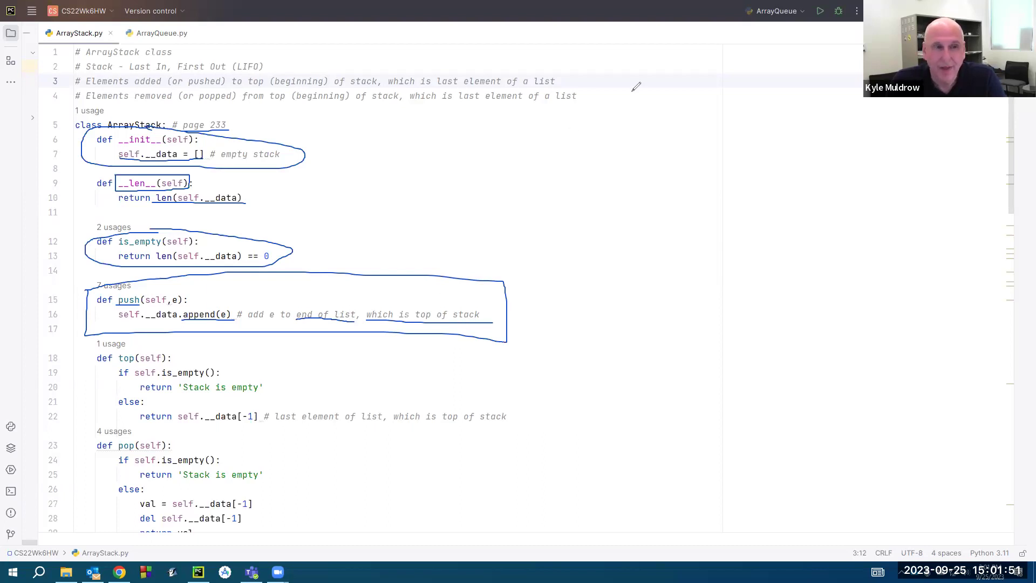
Step: Erase the earlier markings and underline top's 'Stack is empty' and last-element returns
key("Escape")
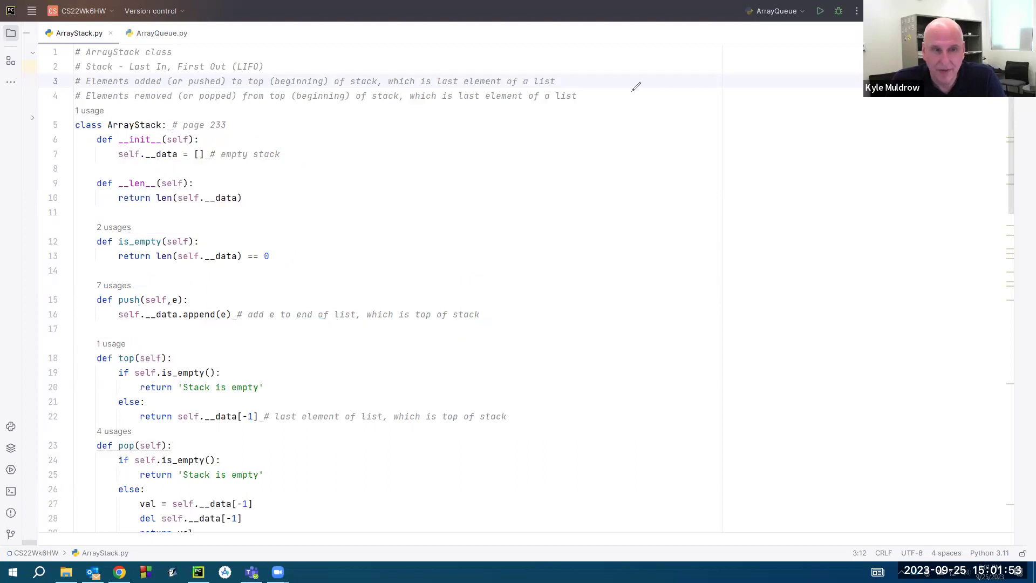
scroll(317, 279, "down", 2)
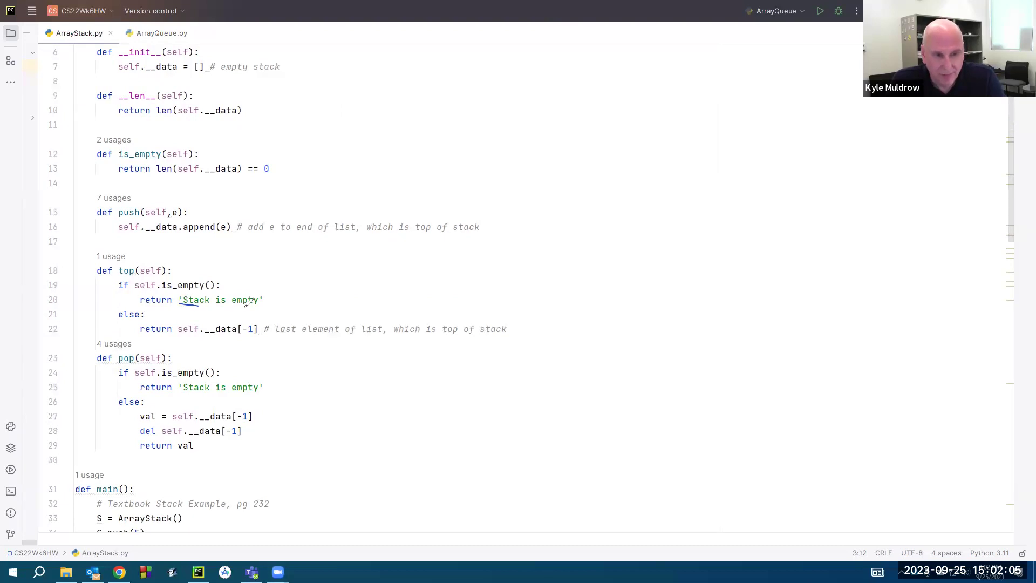
left_click_drag(179, 305, 265, 305)
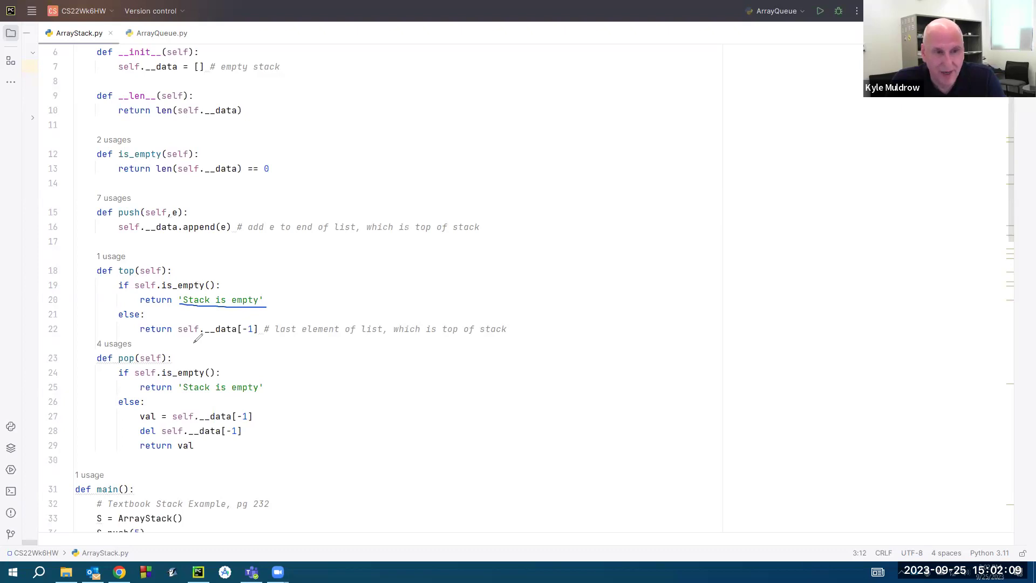
left_click_drag(180, 334, 252, 325)
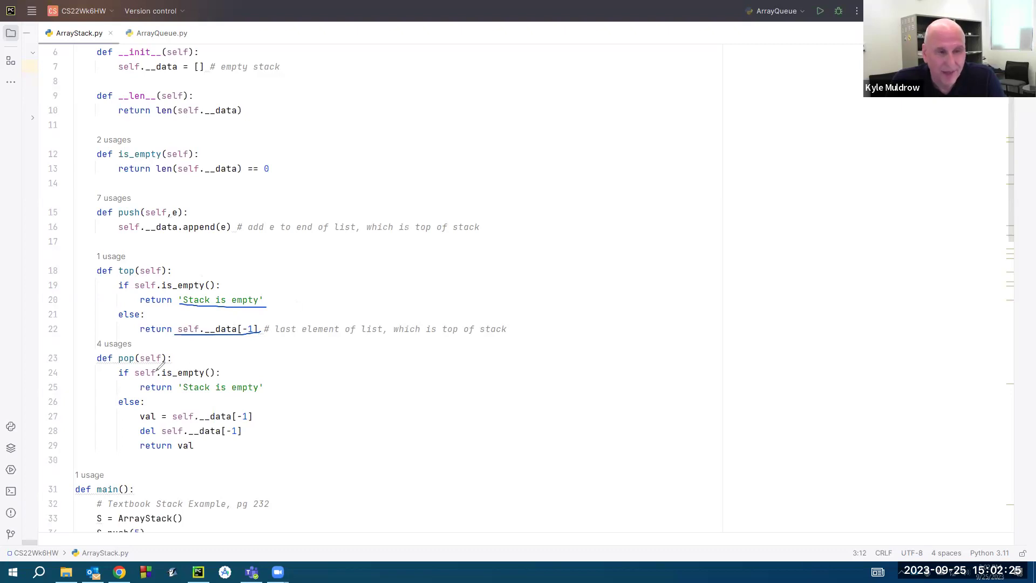
Step: Underline pop's def, val assignment and return val lines, circling del self.__data[-1]
left_click_drag(119, 363, 172, 362)
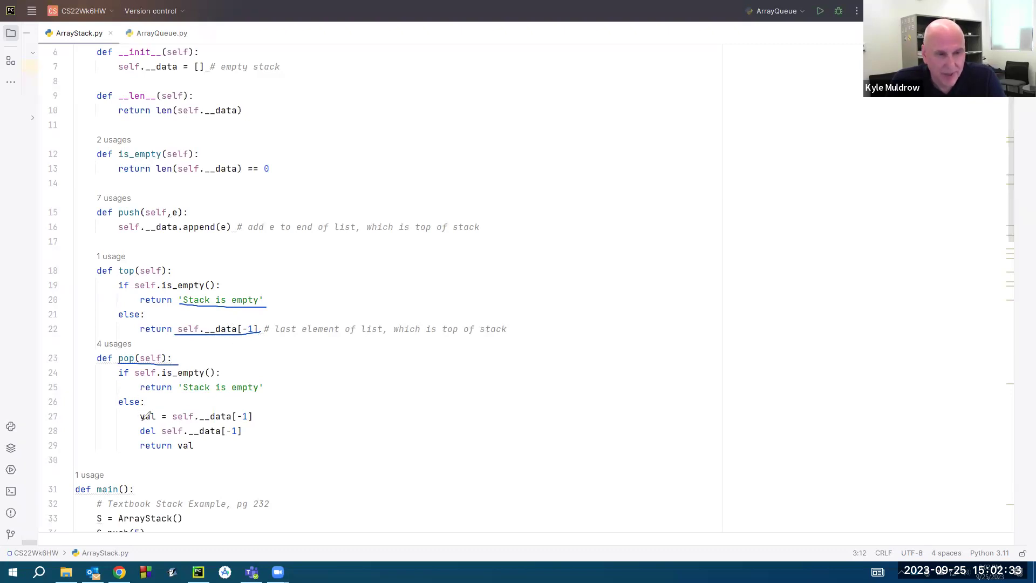
left_click_drag(141, 421, 266, 421)
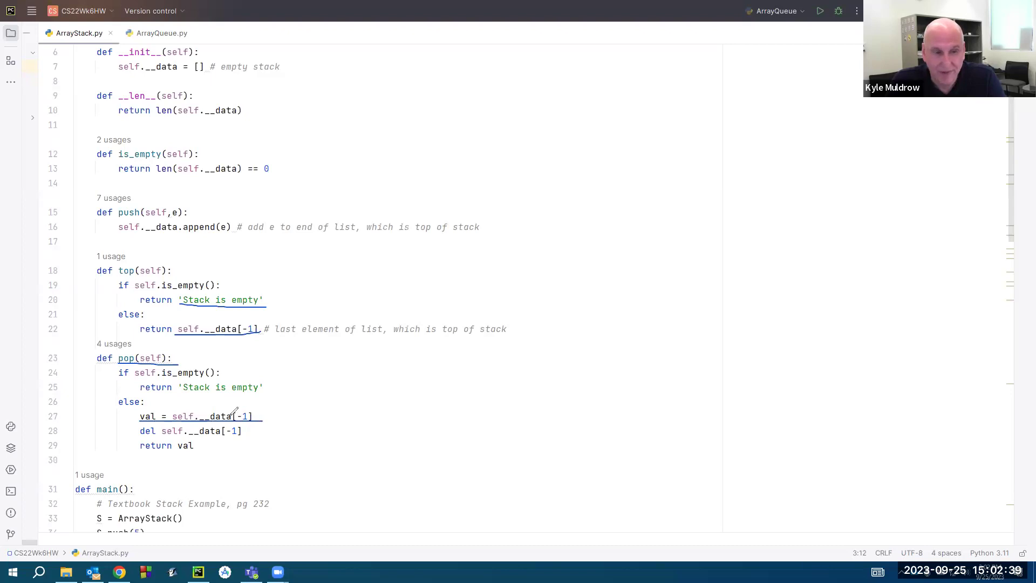
mouse_move(168, 421)
left_mouse_down()
mouse_move(251, 421)
mouse_move(168, 421)
left_mouse_up()
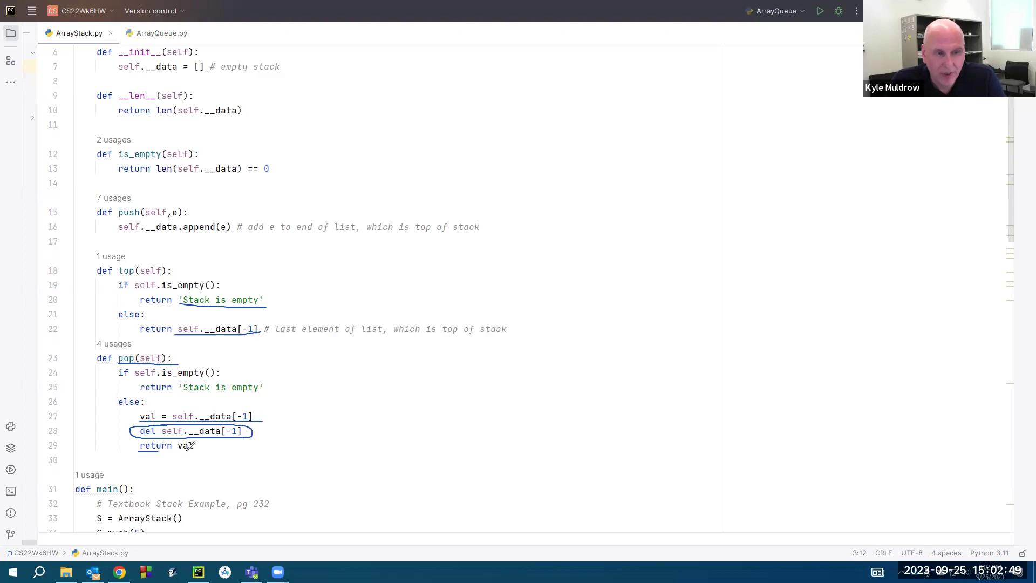
left_click_drag(140, 452, 194, 451)
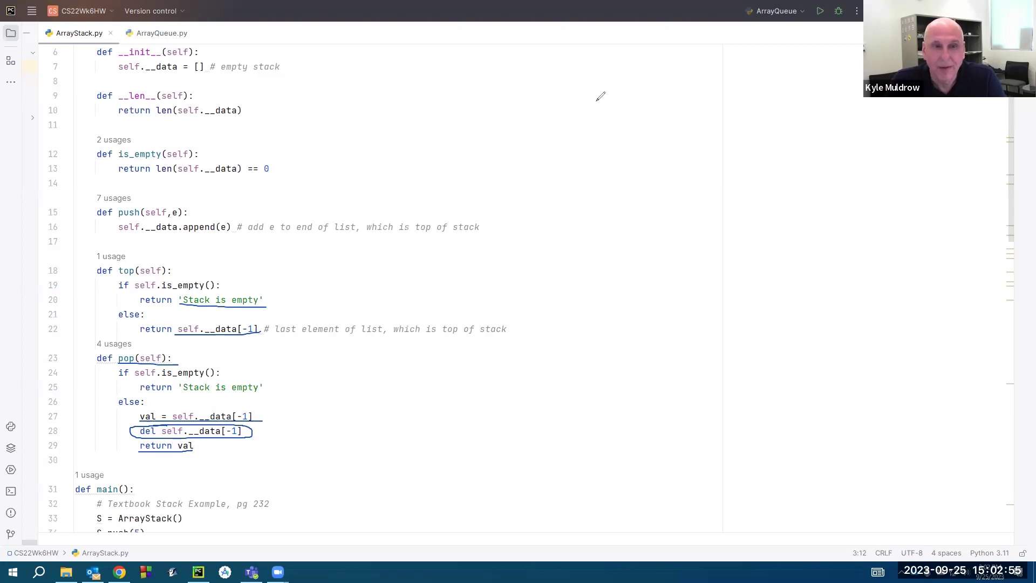
Step: Clear all pen markings and underline the pop name in its def line
key("e")
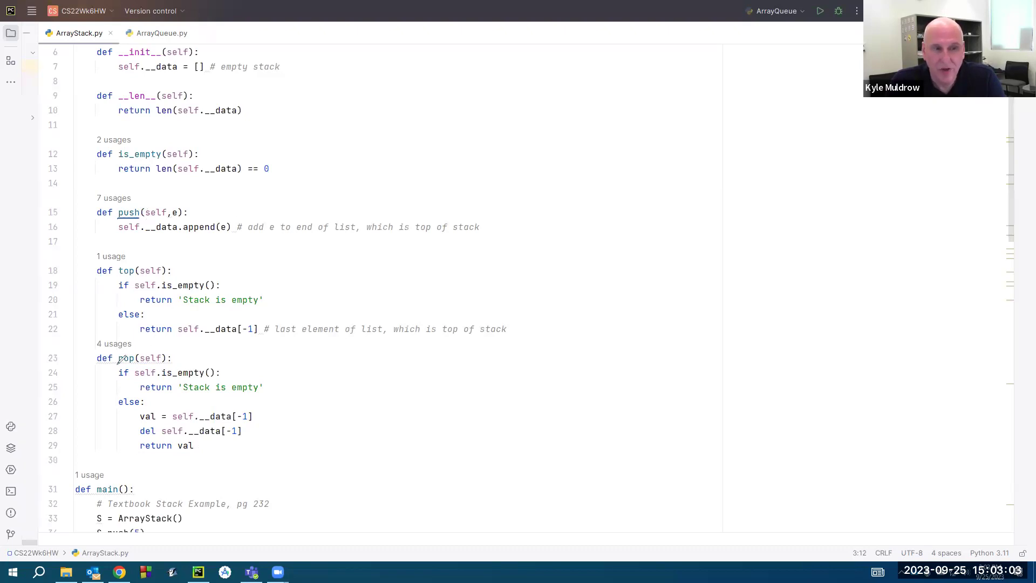
left_click_drag(119, 364, 136, 364)
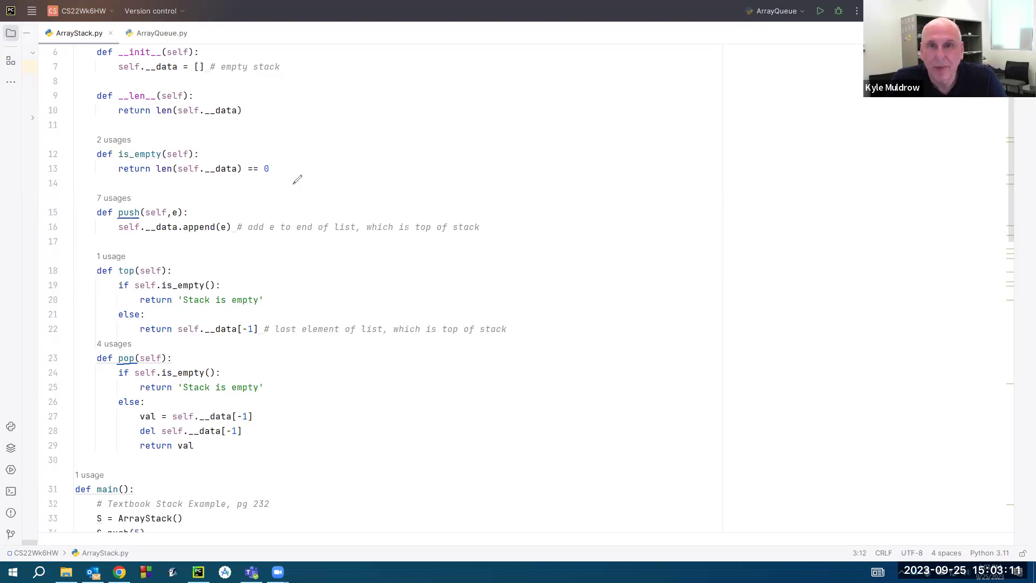
scroll(281, 303, "down", 1)
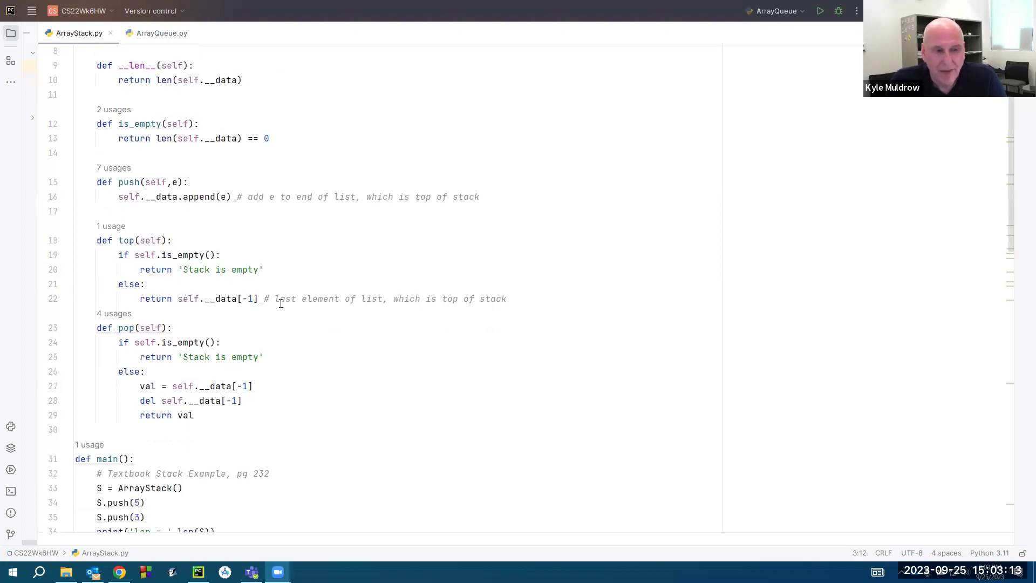
scroll(280, 303, "down", 2)
scroll(281, 303, "down", 2)
scroll(281, 303, "down", 1)
scroll(280, 303, "down", 2)
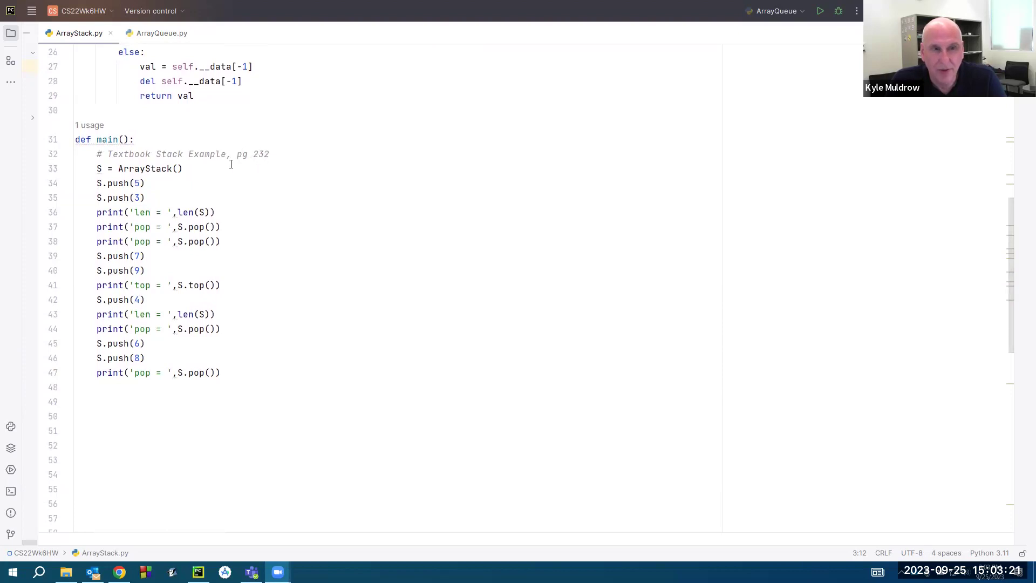
Step: Select ArrayStack as the run configuration and run it
left_click(794, 10)
left_click(783, 45)
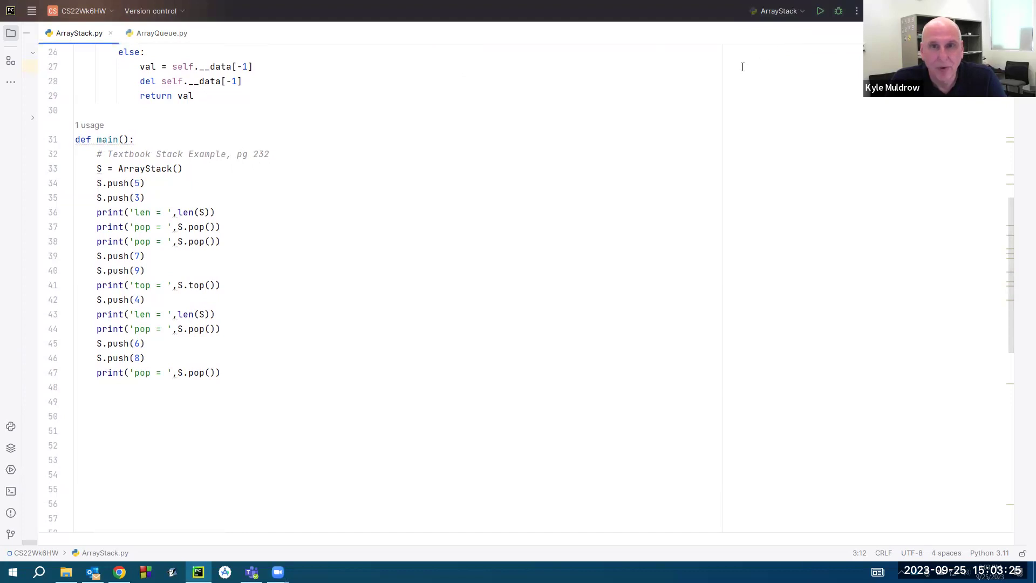
left_click(820, 11)
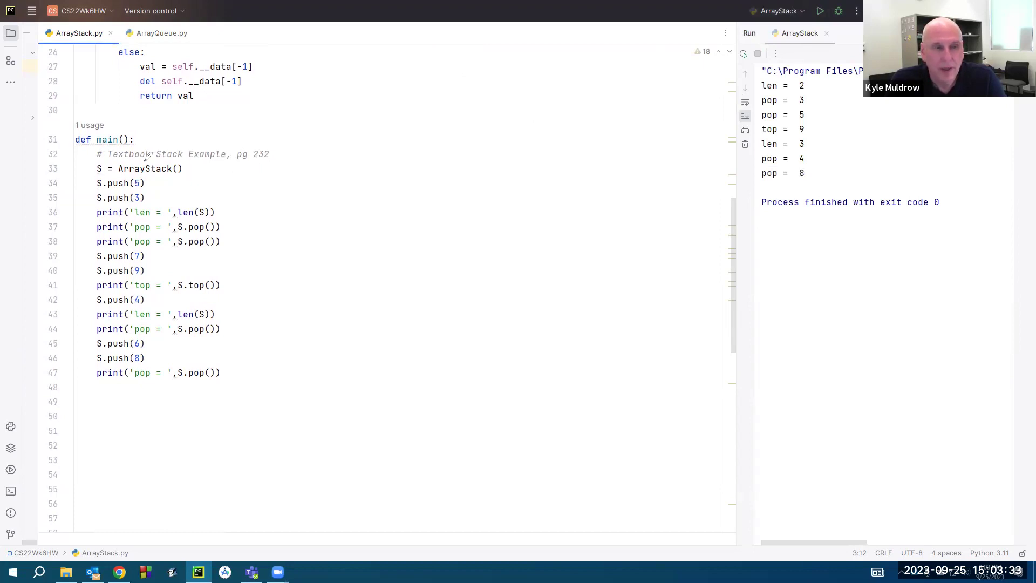
Step: Box the stack creation and pushes on lines 33–35, writing [5,3] beside them
mouse_move(144, 163)
left_mouse_down()
mouse_move(142, 198)
mouse_move(198, 195)
mouse_move(195, 162)
mouse_move(89, 171)
left_mouse_up()
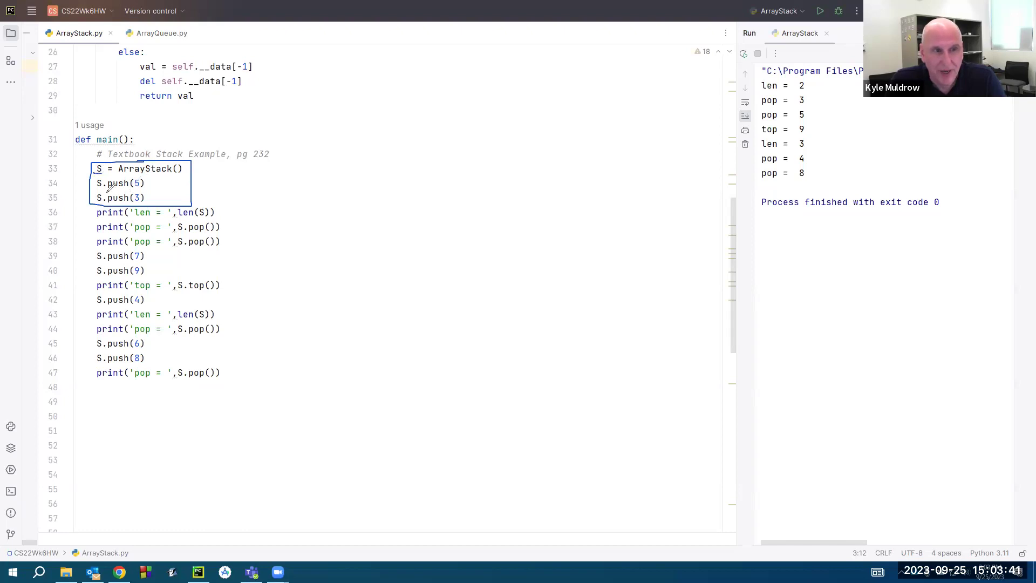
mouse_move(105, 186)
left_mouse_down()
mouse_move(143, 185)
mouse_move(125, 203)
mouse_move(146, 201)
left_mouse_up()
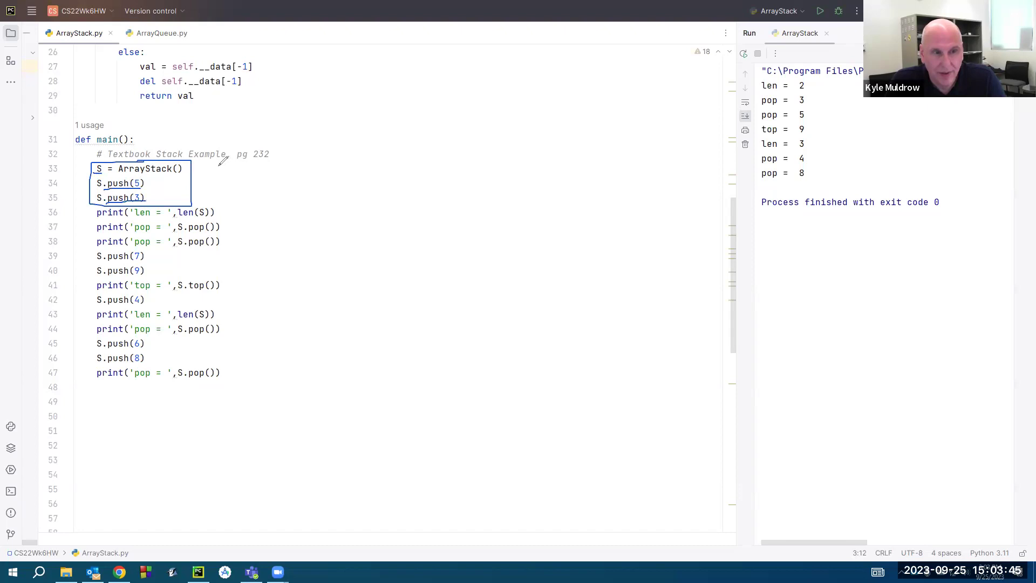
mouse_move(214, 167)
left_mouse_down()
mouse_move(209, 187)
mouse_move(223, 188)
mouse_move(230, 172)
mouse_move(230, 188)
mouse_move(264, 181)
mouse_move(242, 188)
left_mouse_up()
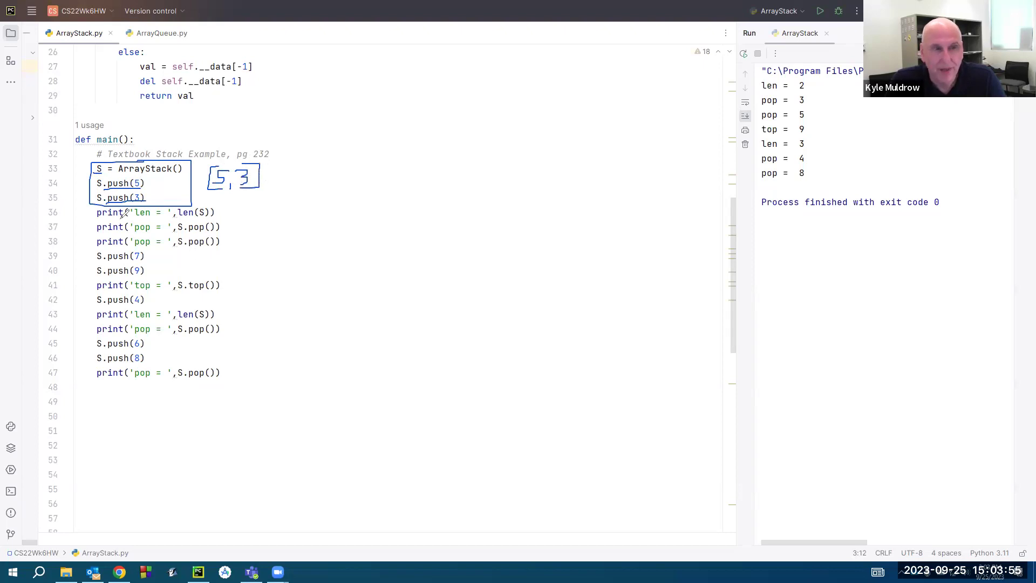
Step: Underline the len print on line 36, 'len = 2' in the output, and both pops
left_click_drag(123, 215, 215, 217)
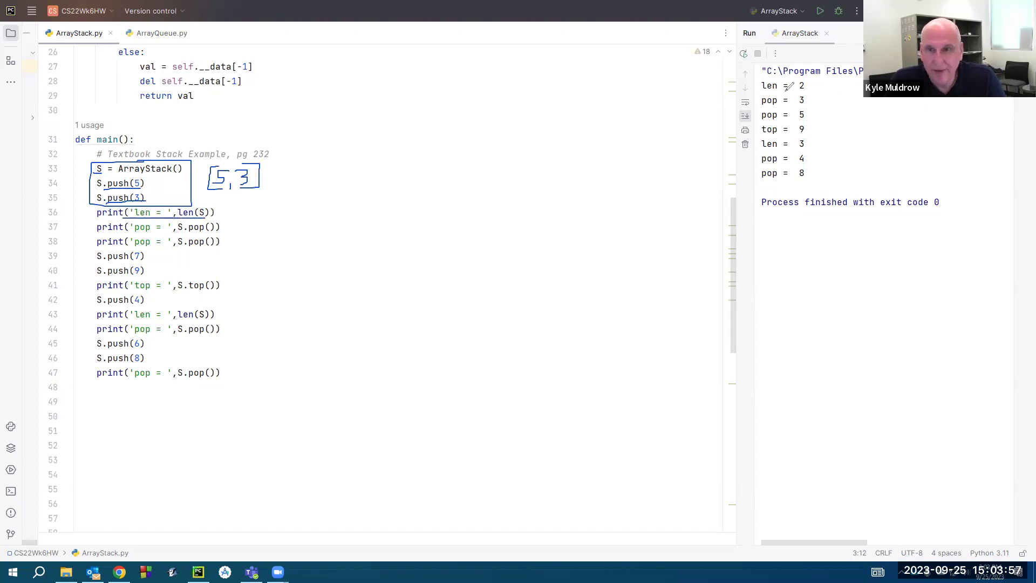
left_click_drag(762, 91, 810, 91)
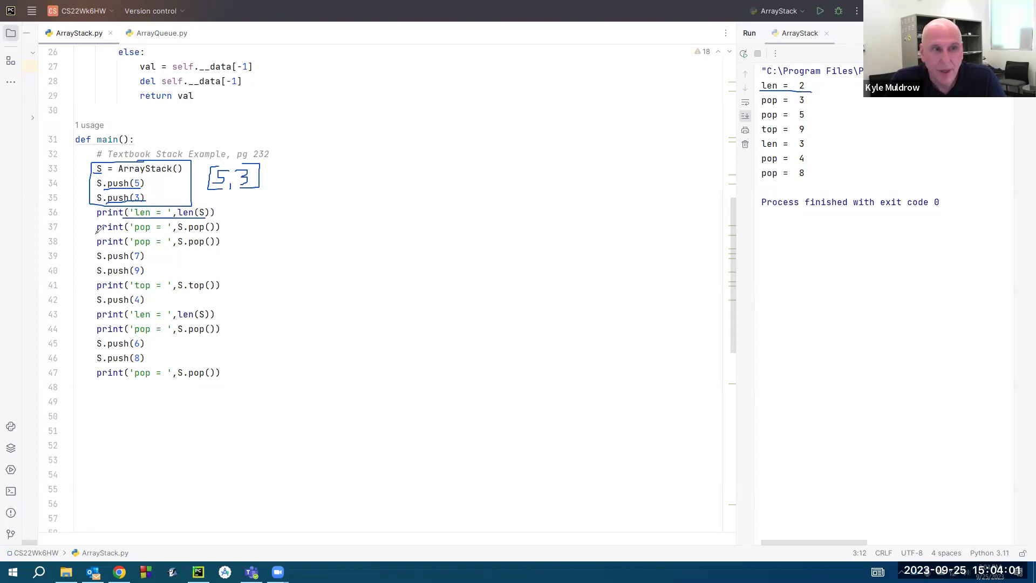
left_click_drag(92, 230, 230, 230)
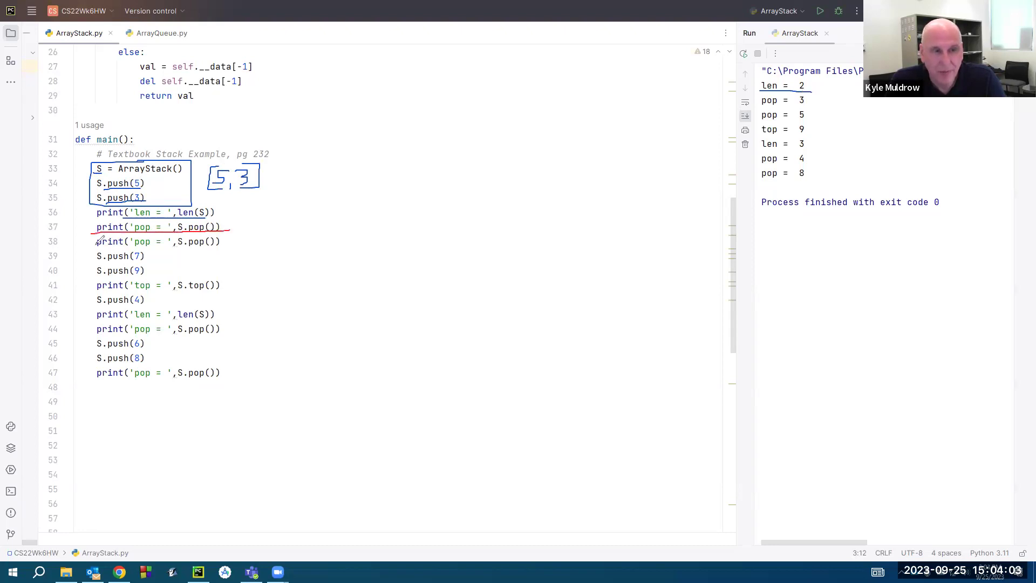
left_click_drag(94, 246, 220, 246)
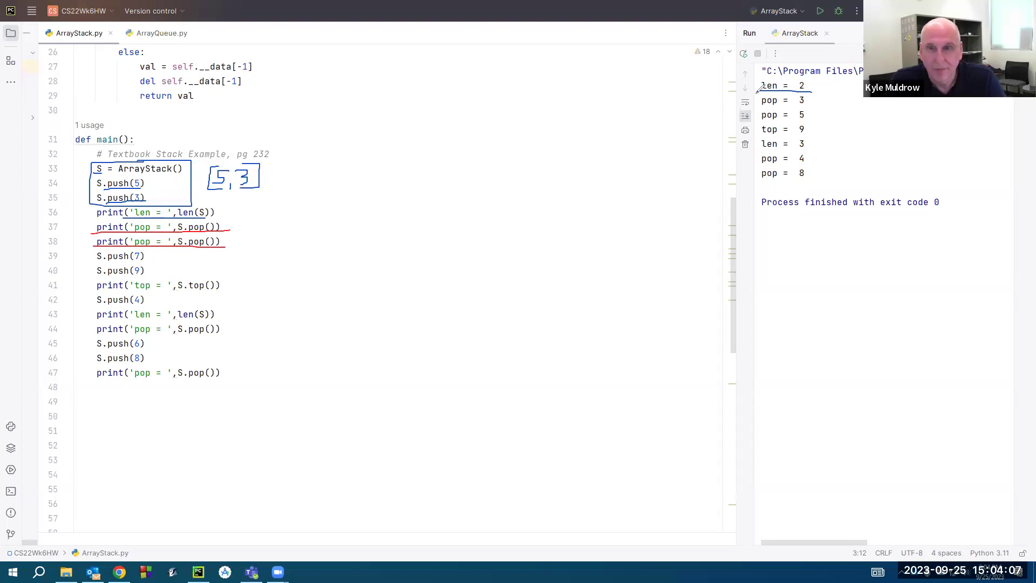
Step: Bracket pop = 3/pop = 5, box the 7 and 9 pushes and lines 41–42, circle top = 9
mouse_move(759, 97)
left_mouse_down()
mouse_move(769, 120)
mouse_move(812, 118)
mouse_move(757, 96)
left_mouse_up()
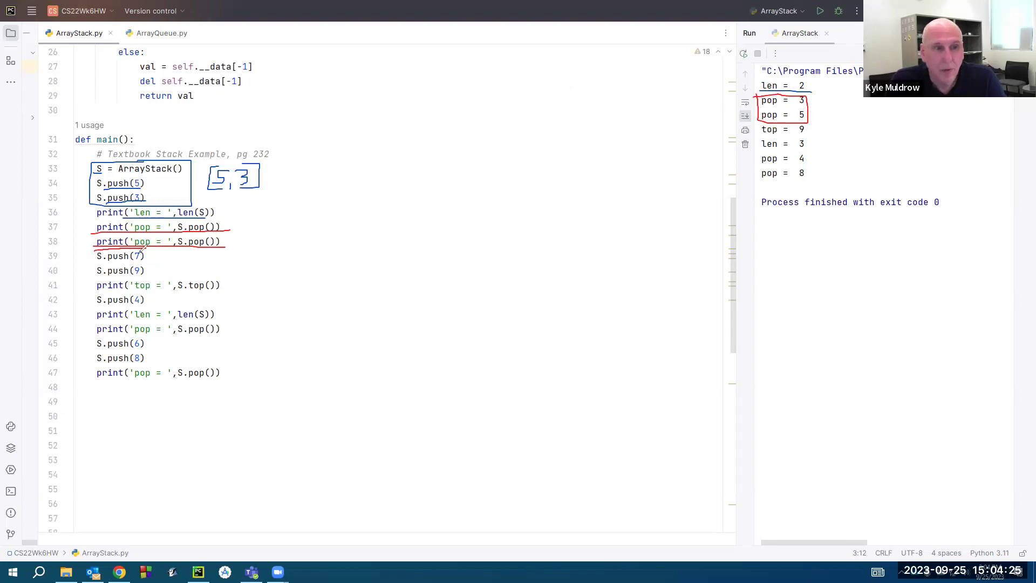
mouse_move(93, 253)
left_mouse_down()
mouse_move(86, 275)
mouse_move(157, 275)
mouse_move(147, 251)
mouse_move(174, 272)
mouse_move(186, 264)
mouse_move(167, 275)
left_mouse_up()
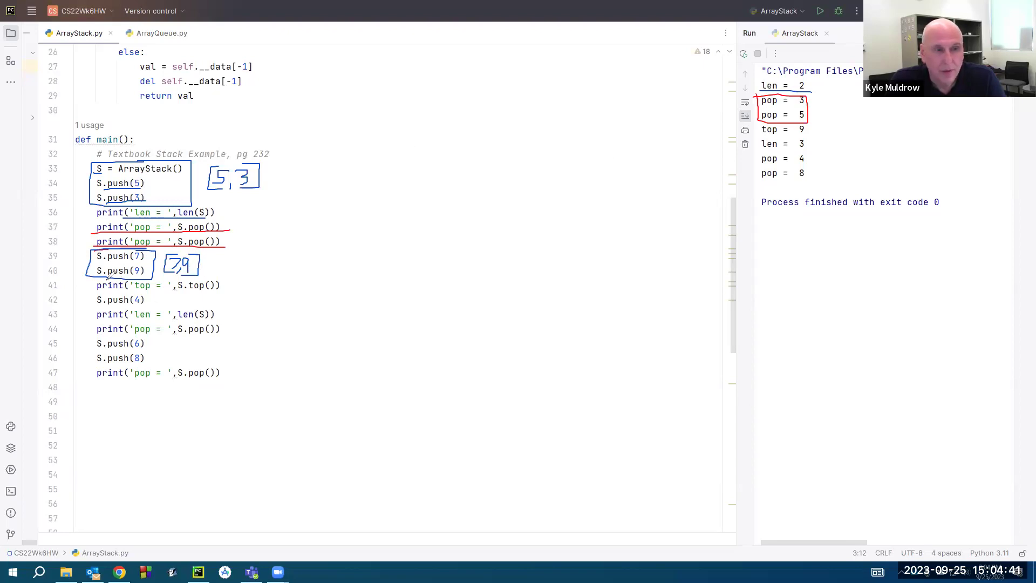
mouse_move(96, 282)
left_mouse_down()
mouse_move(236, 275)
mouse_move(94, 284)
left_mouse_up()
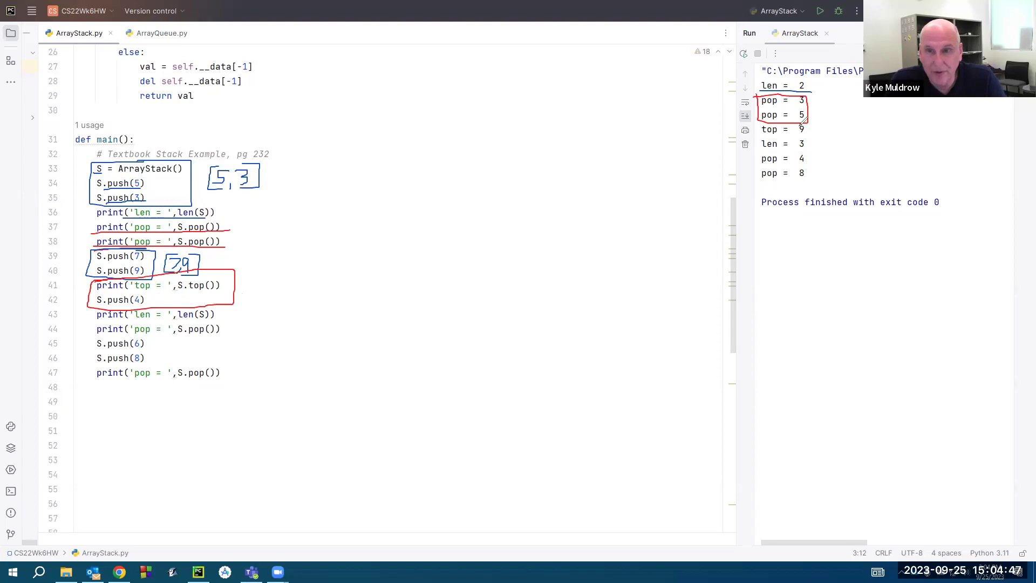
left_click_drag(810, 122, 815, 128)
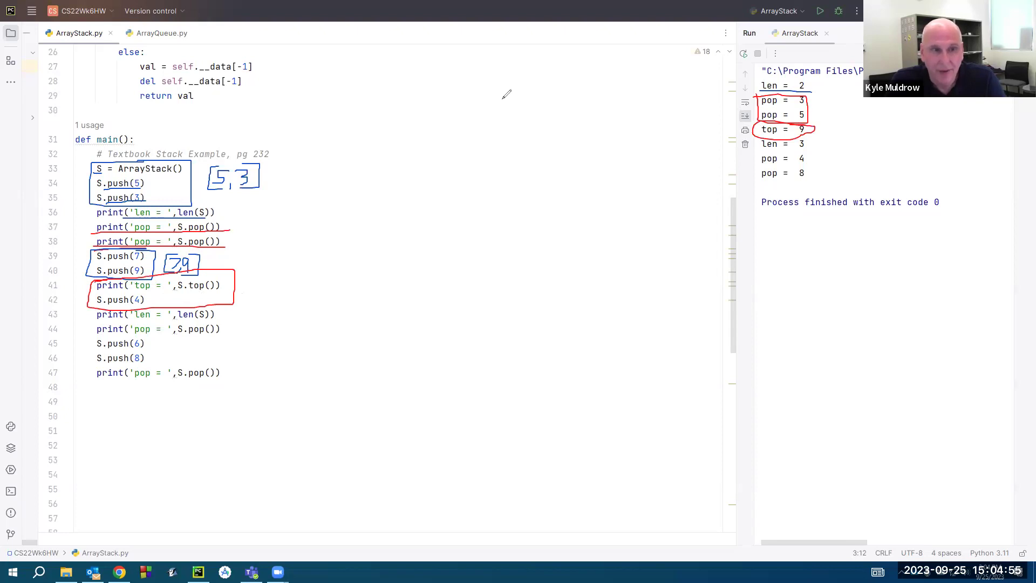
Step: Write the stack 7,9,4 beside lines 41–42, erasing a mis-written digit
mouse_move(251, 271)
left_mouse_down()
mouse_move(247, 293)
mouse_move(261, 293)
left_mouse_up()
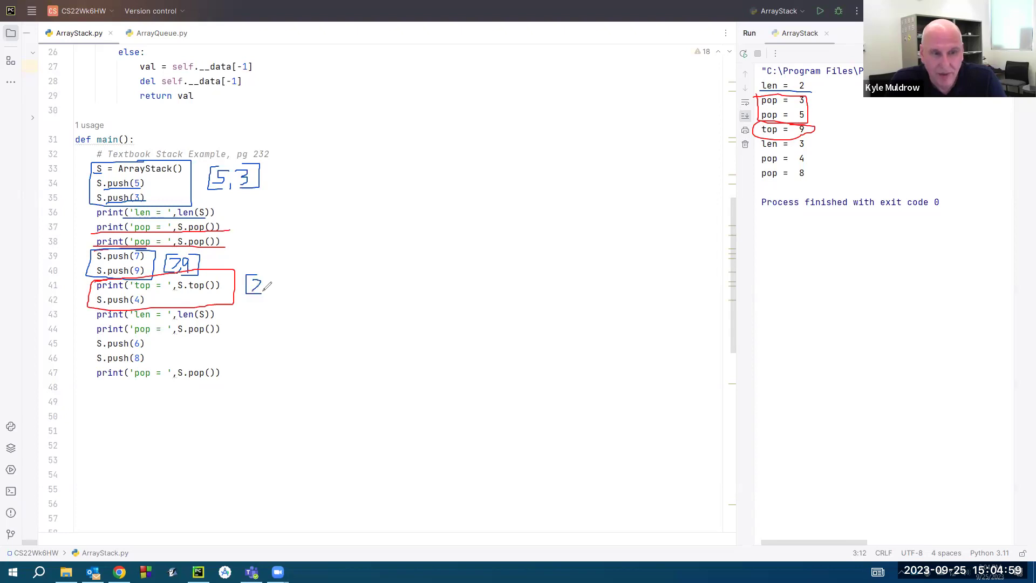
mouse_move(265, 290)
left_mouse_down()
mouse_move(279, 281)
mouse_move(277, 306)
left_mouse_up()
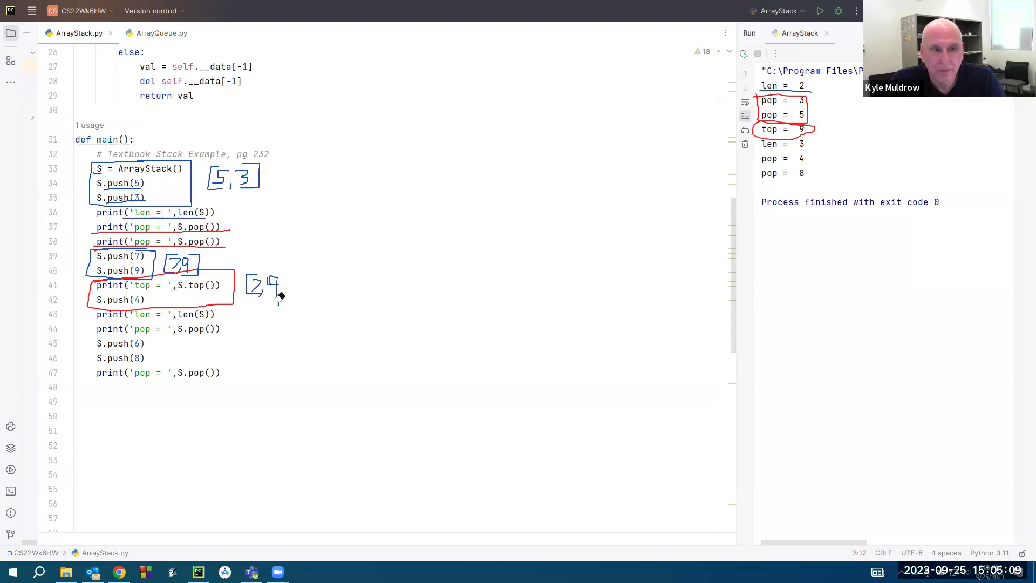
mouse_move(271, 283)
left_mouse_down()
mouse_move(282, 301)
mouse_move(261, 300)
mouse_move(277, 303)
mouse_move(295, 286)
mouse_move(292, 300)
left_mouse_up()
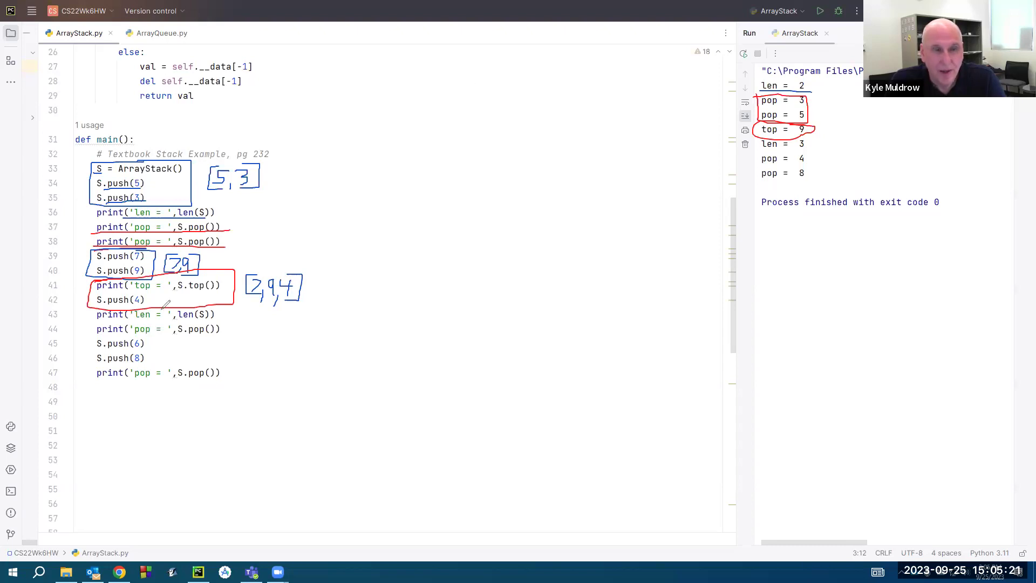
Step: Circle lines 43–44 and 'len = 3'/'pop = 4', then write [7,9] beside them
mouse_move(159, 309)
left_mouse_down()
mouse_move(202, 336)
mouse_move(143, 306)
left_mouse_up()
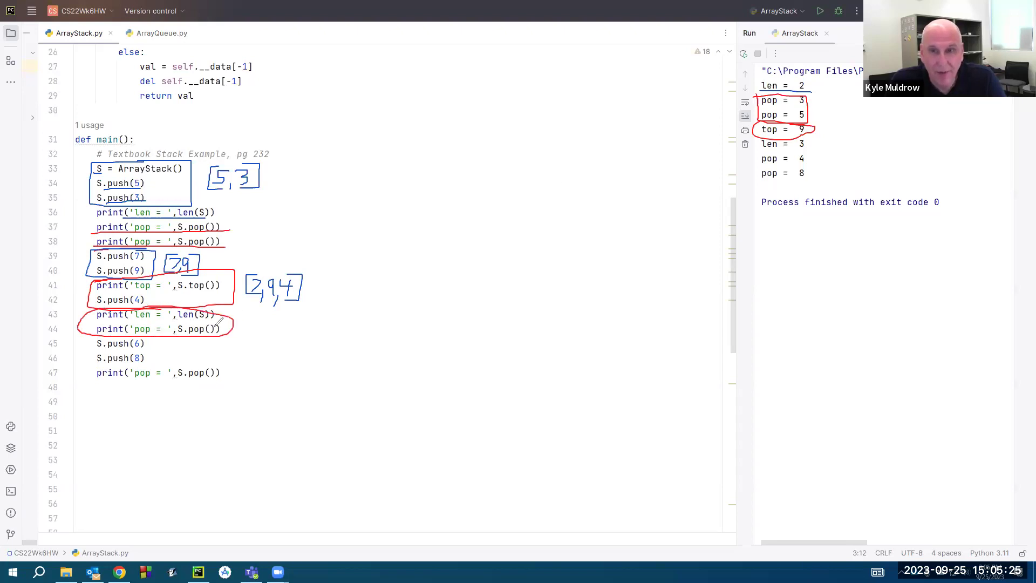
left_click_drag(790, 139, 813, 137)
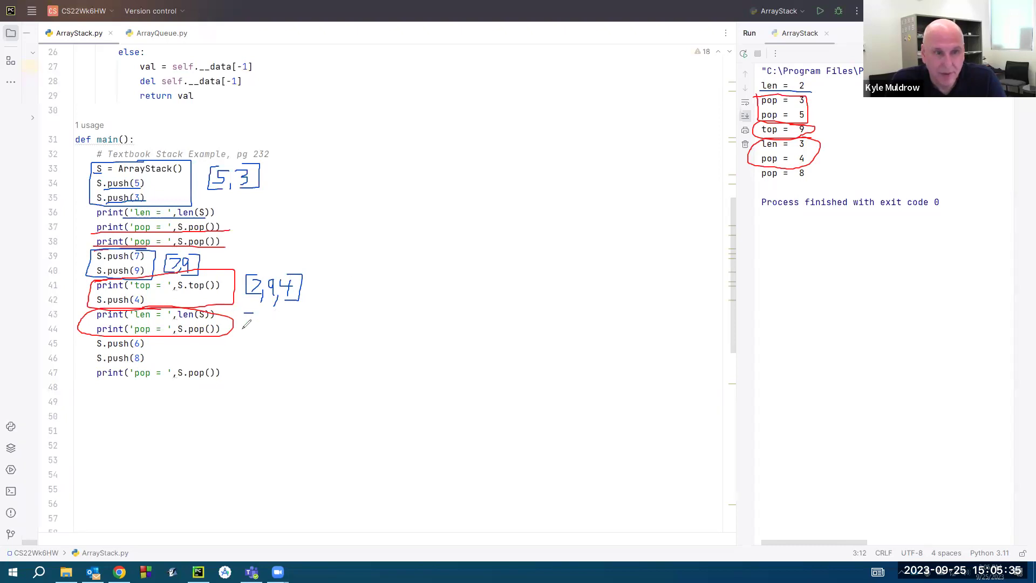
mouse_move(252, 313)
left_mouse_down()
mouse_move(258, 337)
mouse_move(283, 316)
mouse_move(269, 333)
left_mouse_up()
key("ctrl+z")
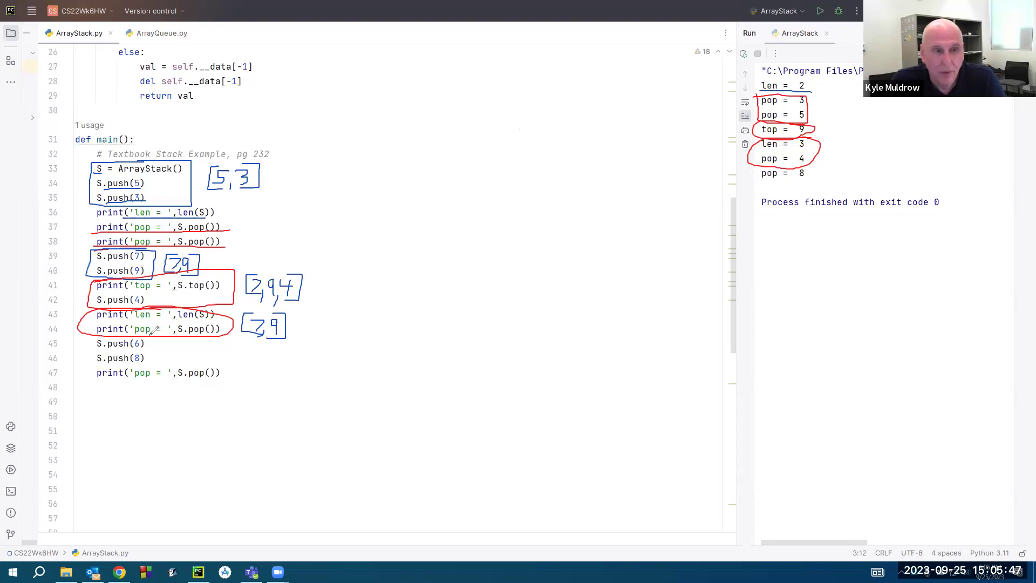
Step: Circle the 6 and 8 pushes with a stack note, tie line 47 to pop = 8, write final stack 7,9,6
mouse_move(92, 336)
left_mouse_down()
mouse_move(102, 364)
mouse_move(165, 339)
left_mouse_up()
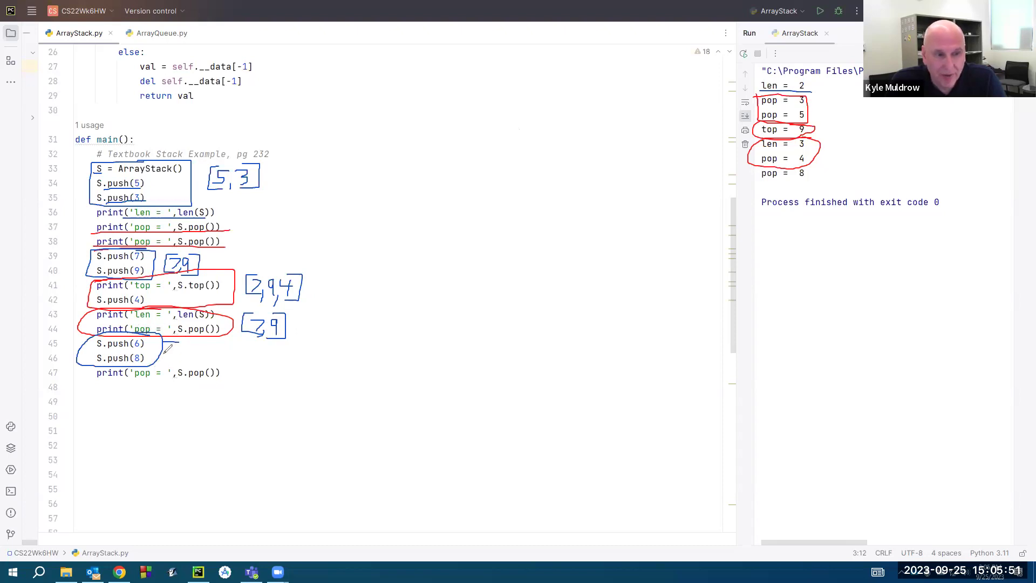
mouse_move(180, 362)
left_mouse_down()
mouse_move(178, 347)
mouse_move(183, 361)
mouse_move(197, 354)
mouse_move(216, 364)
mouse_move(230, 340)
mouse_move(233, 361)
mouse_move(226, 339)
mouse_move(240, 343)
mouse_move(239, 364)
mouse_move(220, 365)
left_mouse_up()
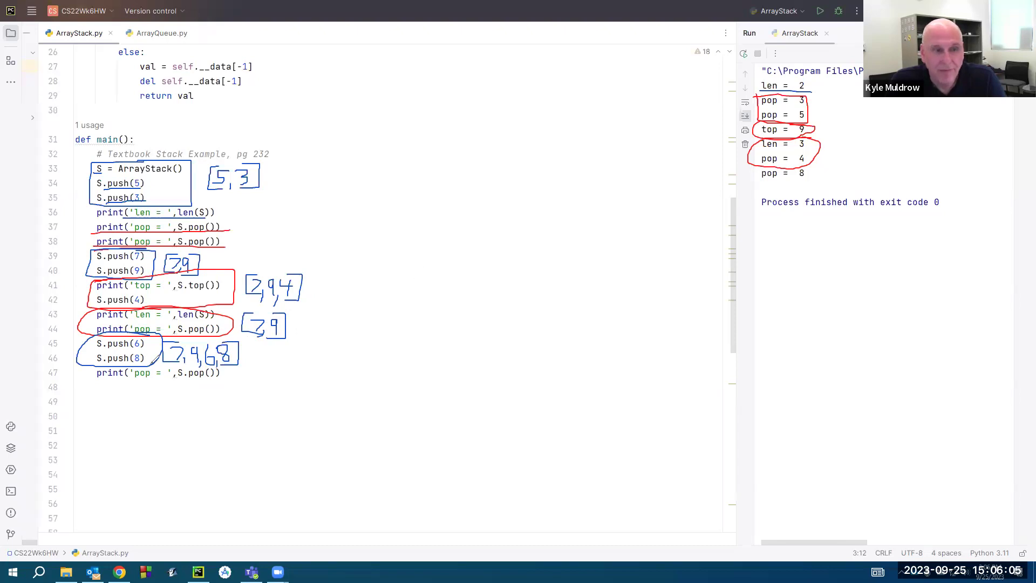
mouse_move(94, 368)
left_mouse_down()
mouse_move(90, 381)
mouse_move(245, 369)
left_mouse_up()
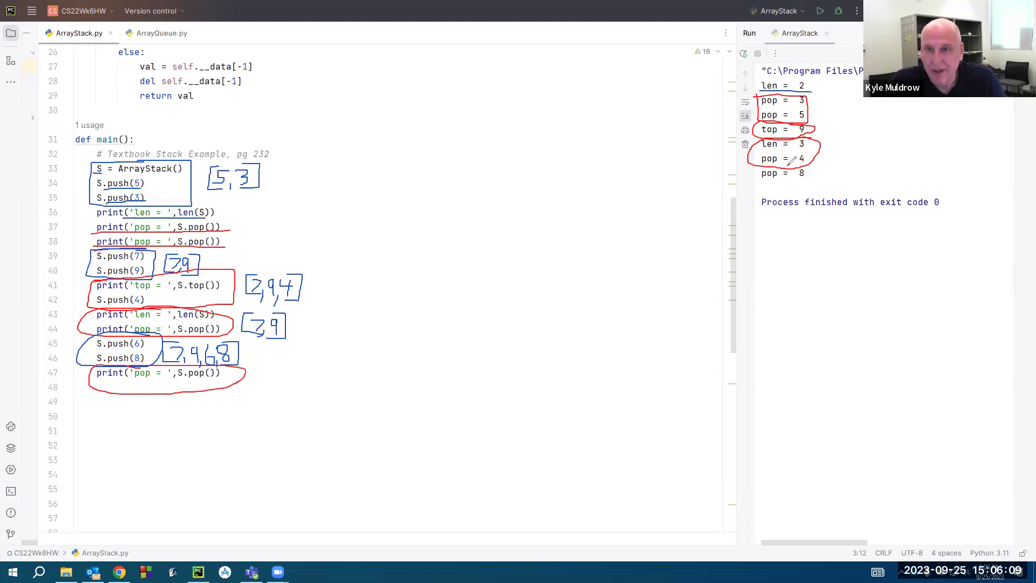
left_click_drag(792, 161, 756, 165)
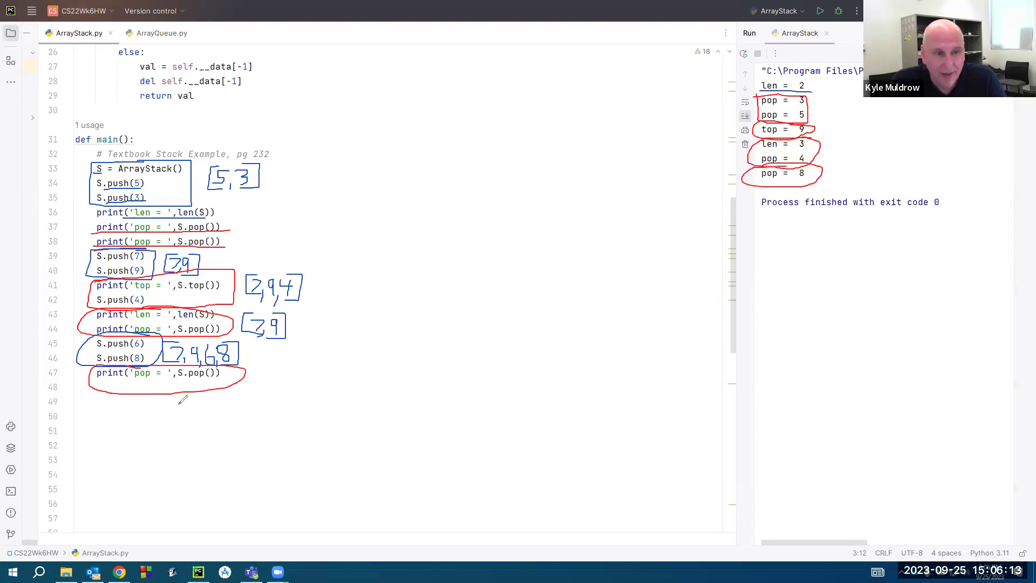
mouse_move(170, 402)
left_mouse_down()
mouse_move(195, 432)
mouse_move(196, 401)
mouse_move(191, 431)
mouse_move(216, 411)
mouse_move(225, 442)
left_mouse_up()
mouse_move(238, 405)
left_mouse_down()
mouse_move(237, 422)
mouse_move(254, 399)
mouse_move(253, 432)
mouse_move(235, 437)
left_mouse_up()
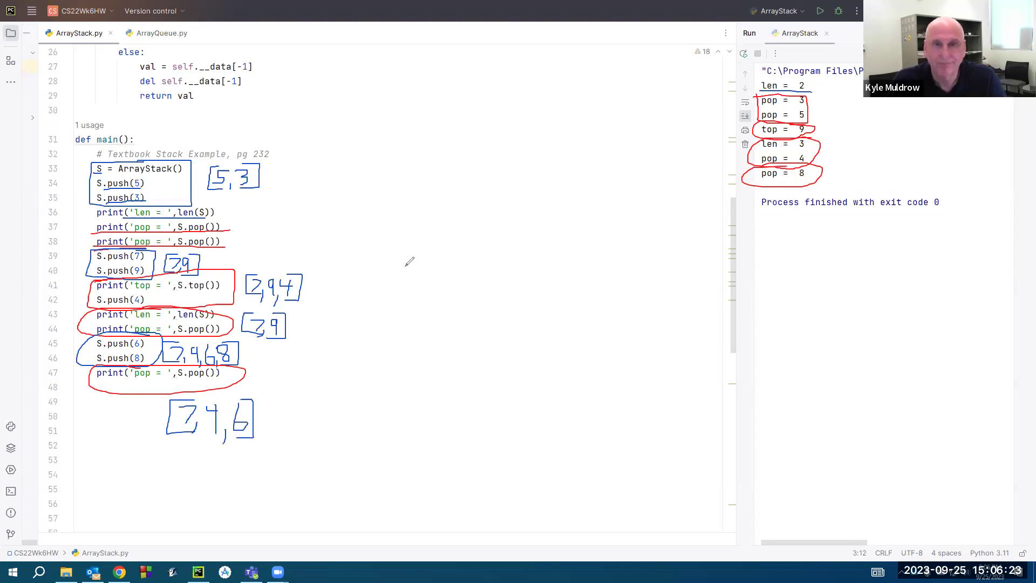